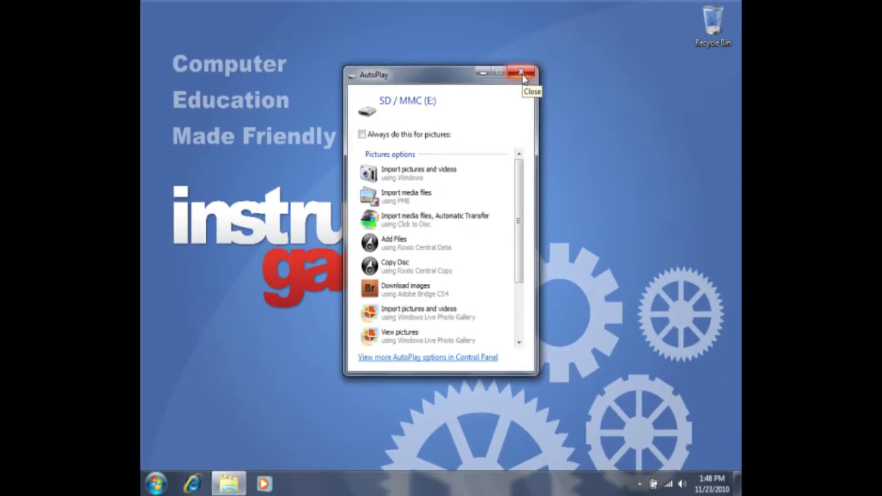
# Dismiss the AutoPlay window for the SD card and open Windows Live Photo Gallery
pyautogui.click(521, 74)
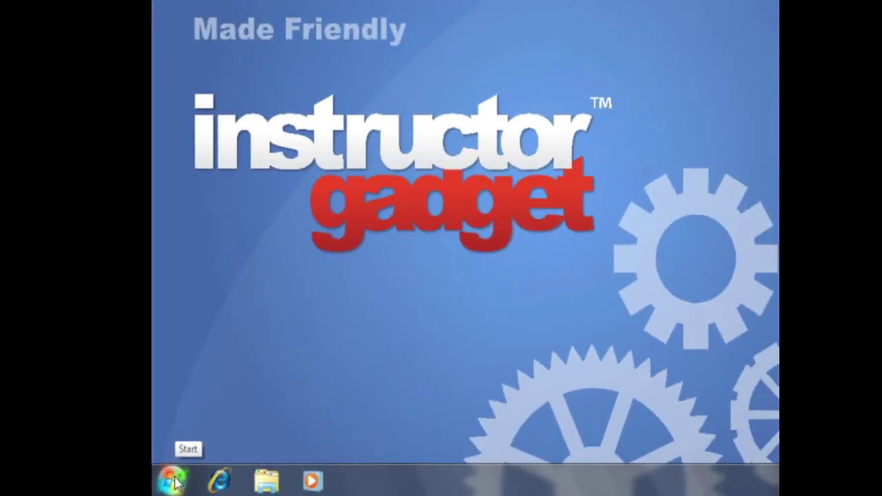
pyautogui.click(200, 474)
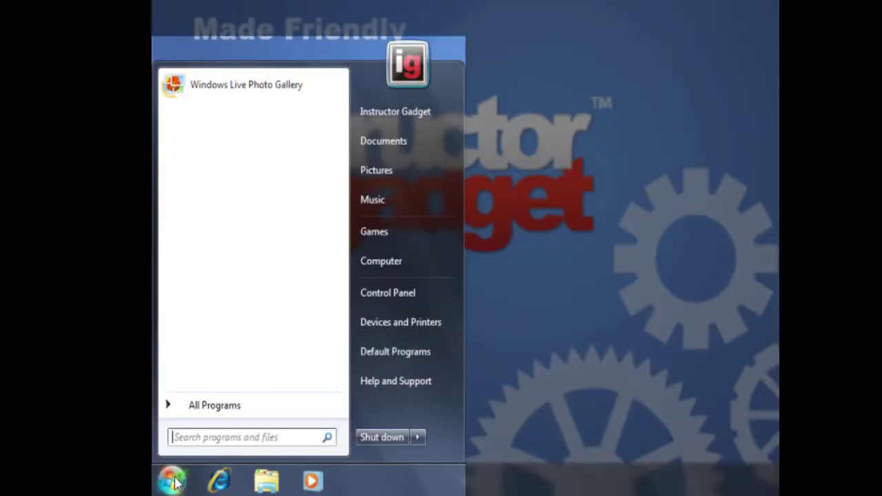
pyautogui.click(261, 91)
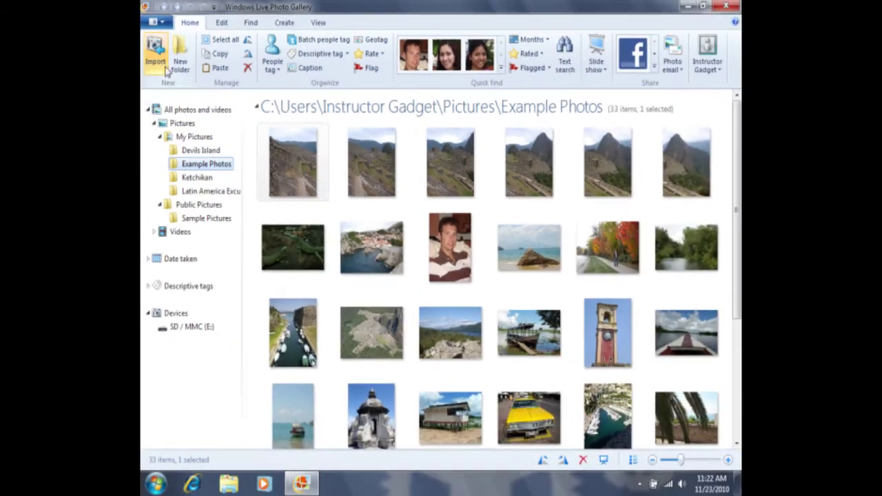
# Start an import from the SD / MMC (E:) device, refreshing the device list and choosing to review, organize, and group the items
pyautogui.click(155, 52)
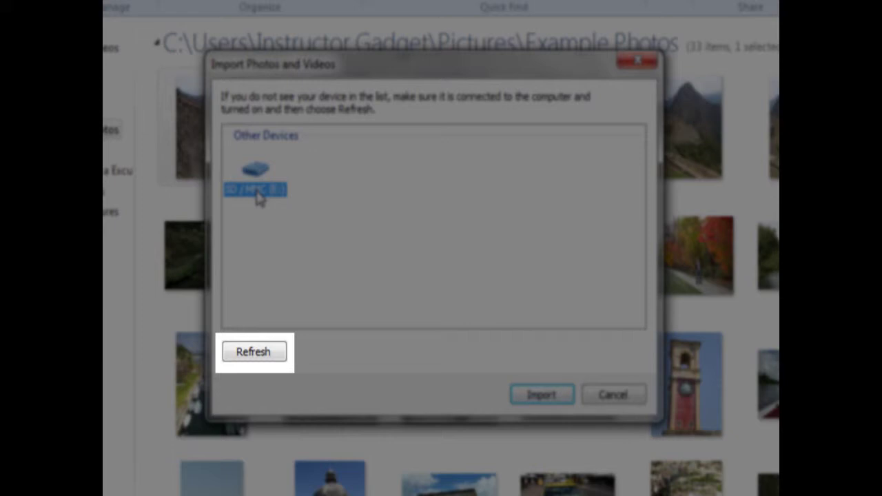
pyautogui.click(262, 352)
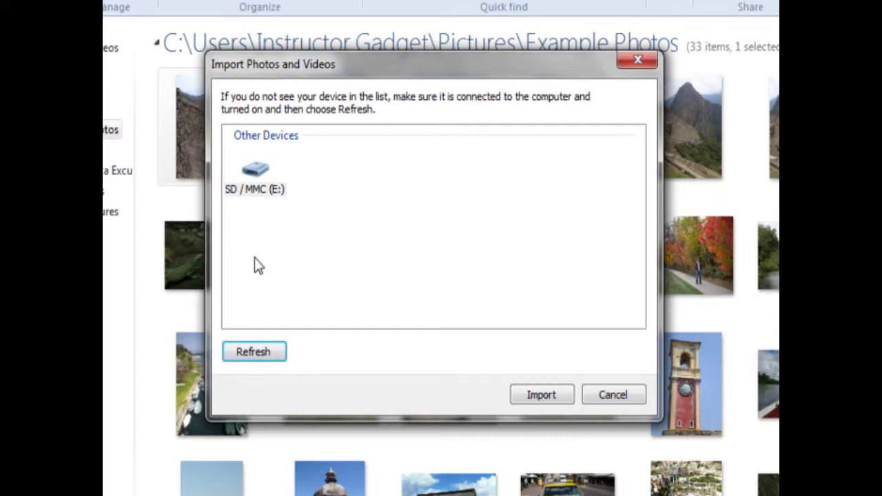
pyautogui.click(255, 190)
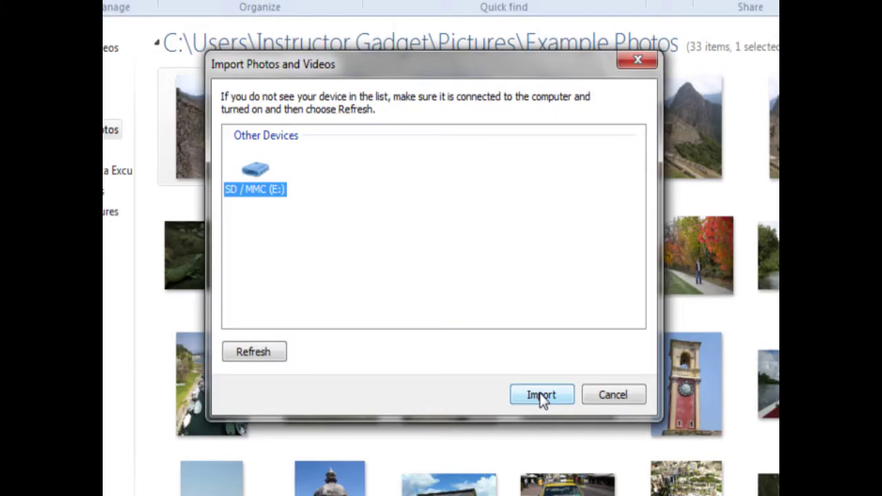
pyautogui.click(540, 391)
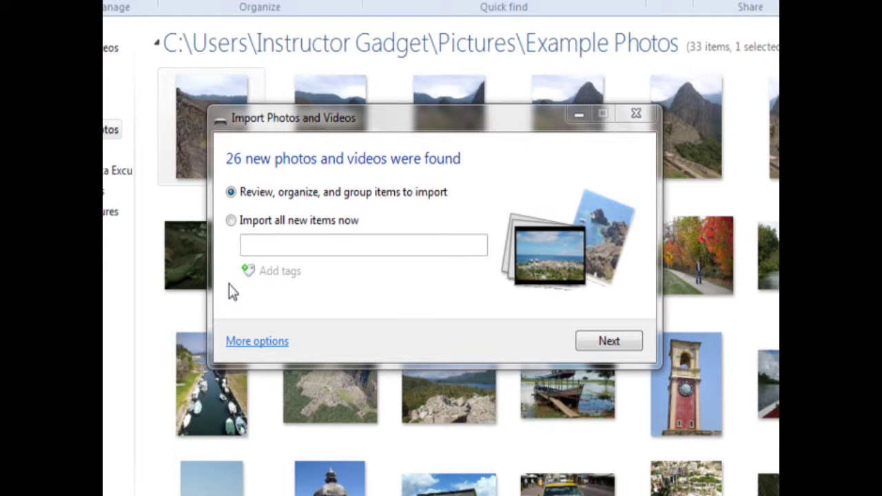
pyautogui.click(232, 195)
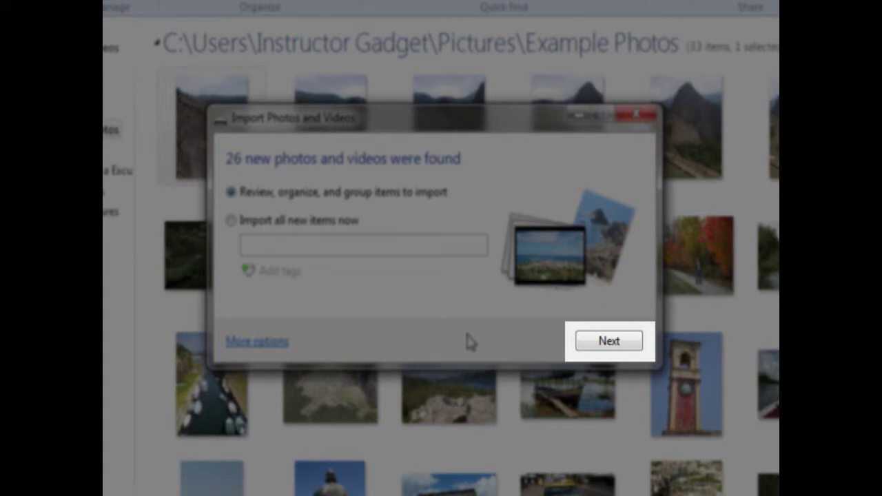
pyautogui.click(608, 343)
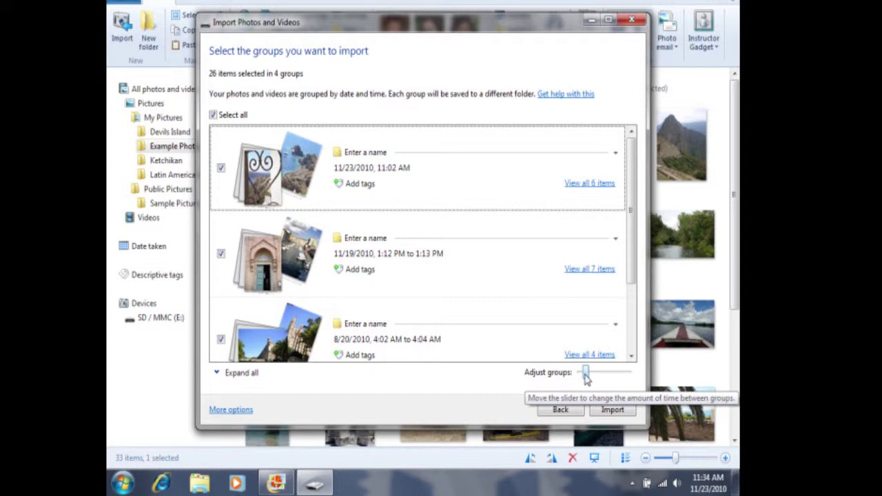
# Increase the time between import groups and deselect all groups
pyautogui.click(585, 373)
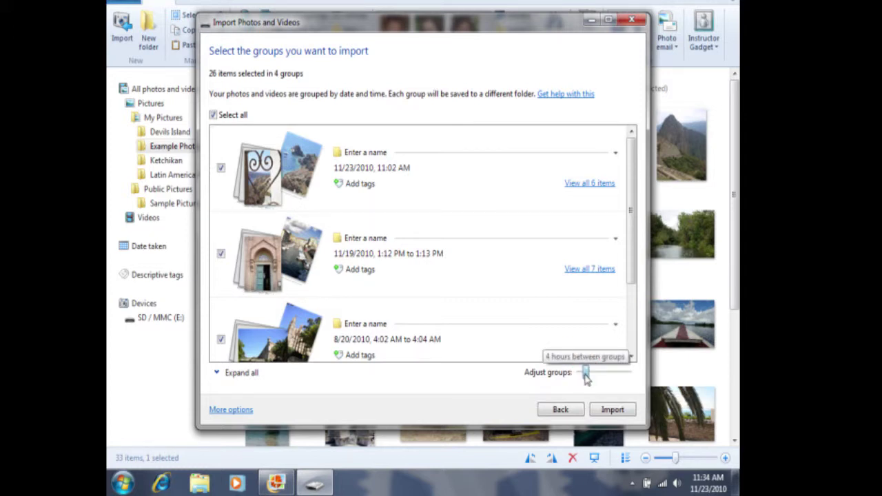
pyautogui.moveTo(585, 376); pyautogui.dragTo(603, 386)
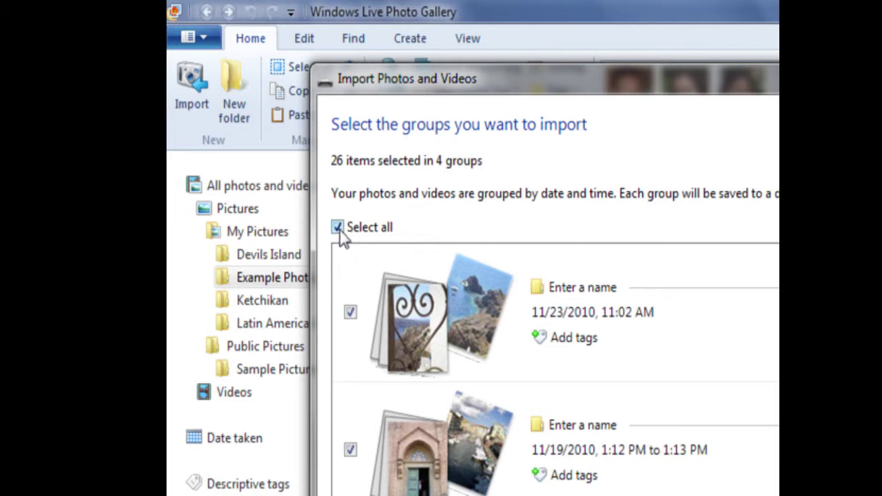
pyautogui.click(338, 228)
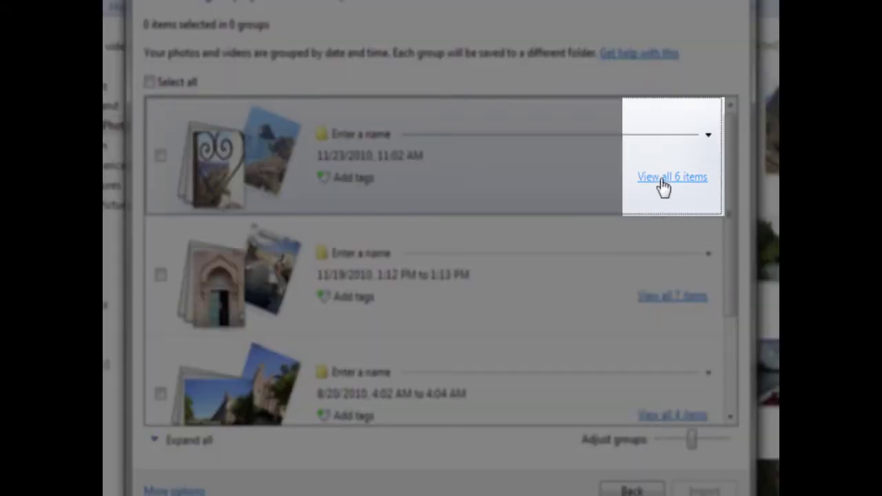
# Show all items of the 11/23/2010 group and select them for import, except the white church photo DSCN1006.JPG
pyautogui.click(662, 183)
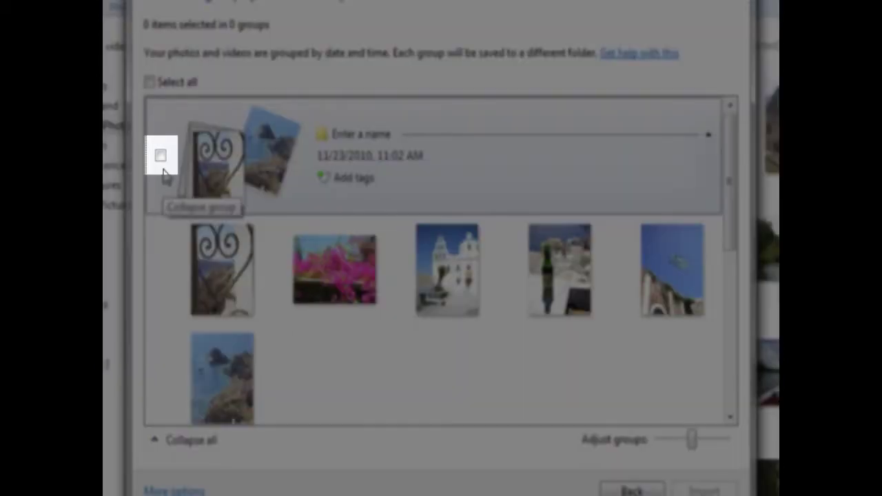
pyautogui.click(160, 158)
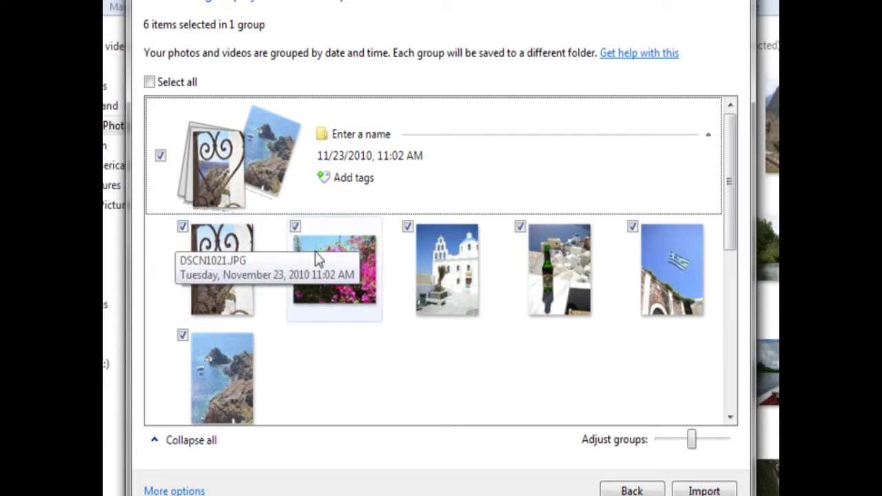
pyautogui.press('Down')
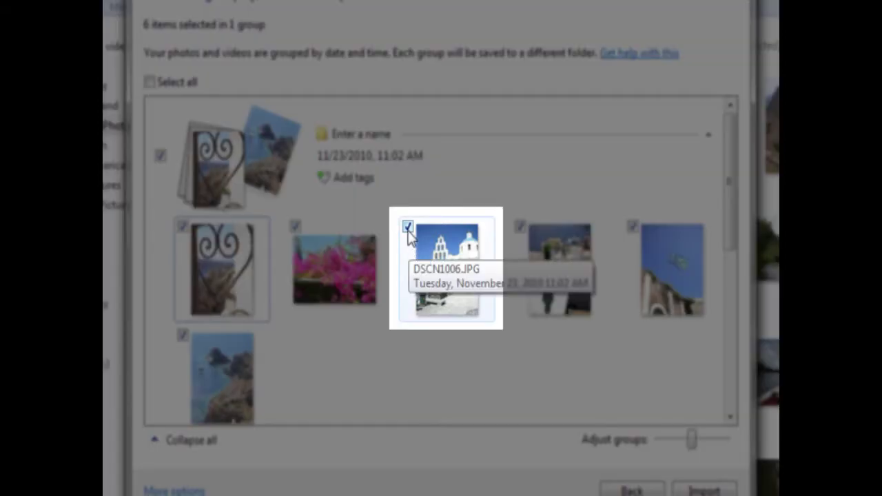
pyautogui.click(407, 227)
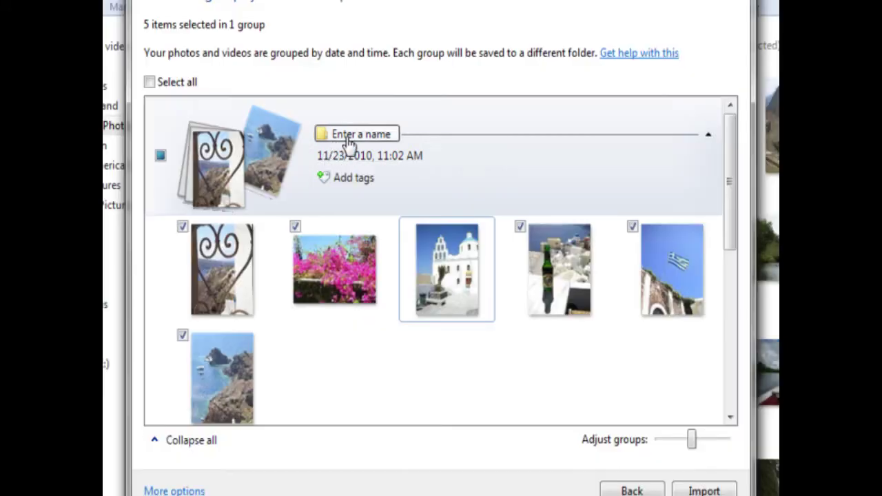
# Name the 11/23/2010 group Santorini and collapse all groups
pyautogui.click(346, 135)
pyautogui.write('Sant')
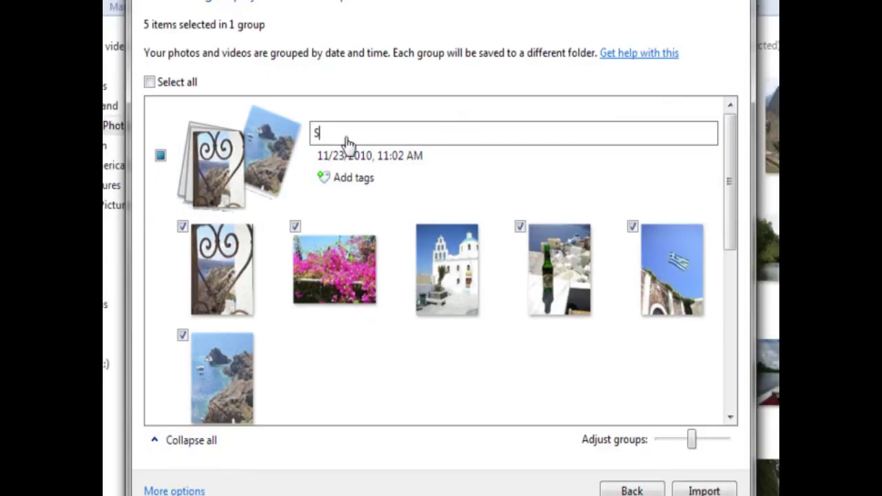
pyautogui.write('orini')
pyautogui.press('Return')
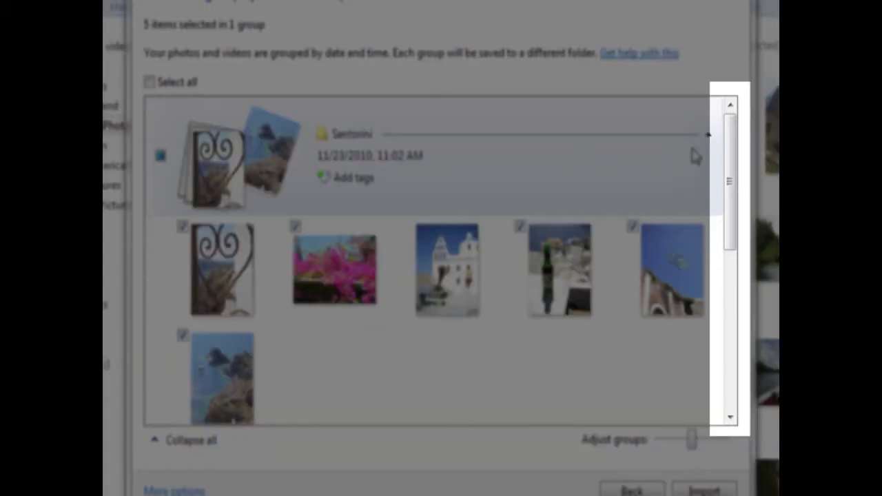
pyautogui.moveTo(727, 143)
pyautogui.mouseDown()
pyautogui.moveTo(729, 295)
pyautogui.moveTo(736, 148)
pyautogui.mouseUp()
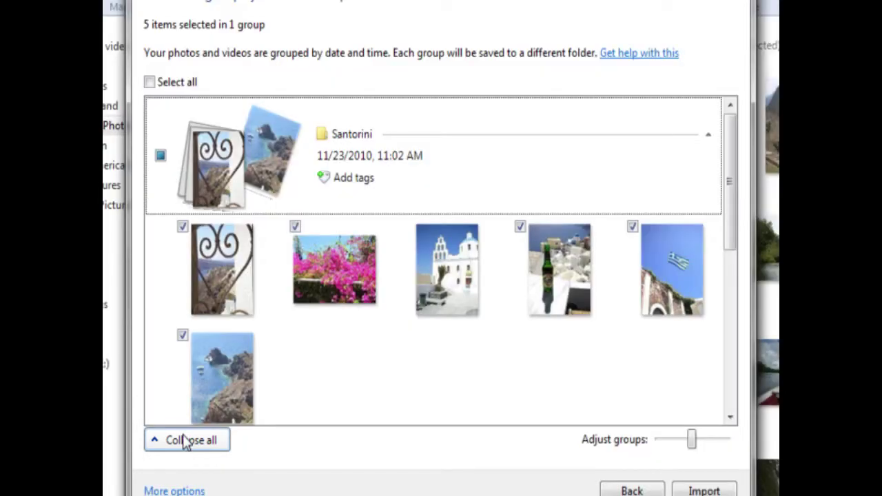
pyautogui.click(185, 441)
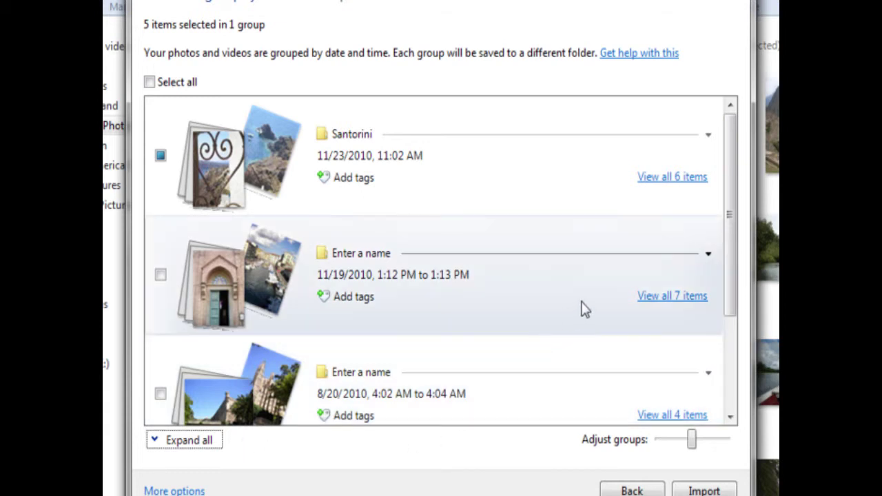
# Show all items of the 11/19/2010 group and select only the statue, boat canal and red scooter photos
pyautogui.click(645, 296)
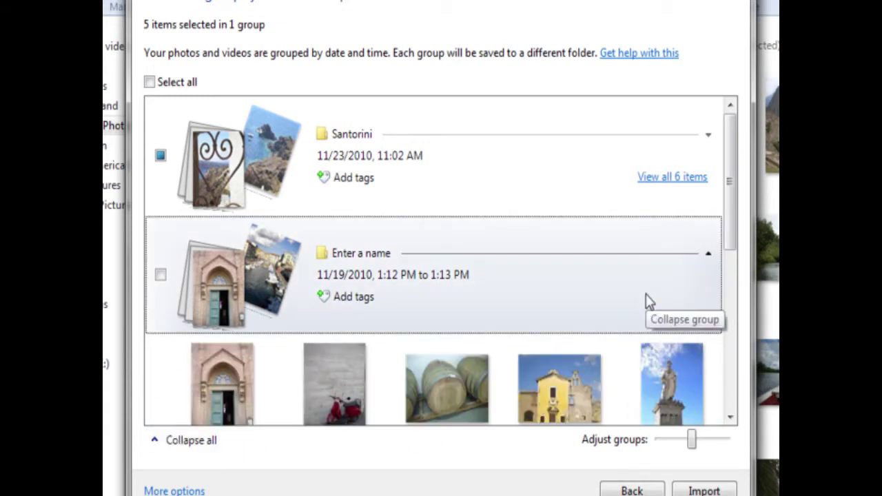
pyautogui.moveTo(728, 232); pyautogui.dragTo(730, 281)
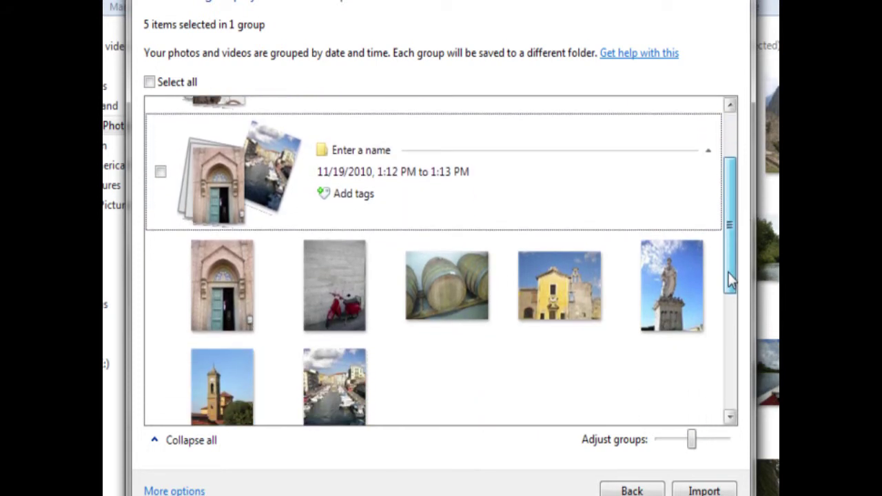
pyautogui.moveTo(729, 273); pyautogui.dragTo(727, 273)
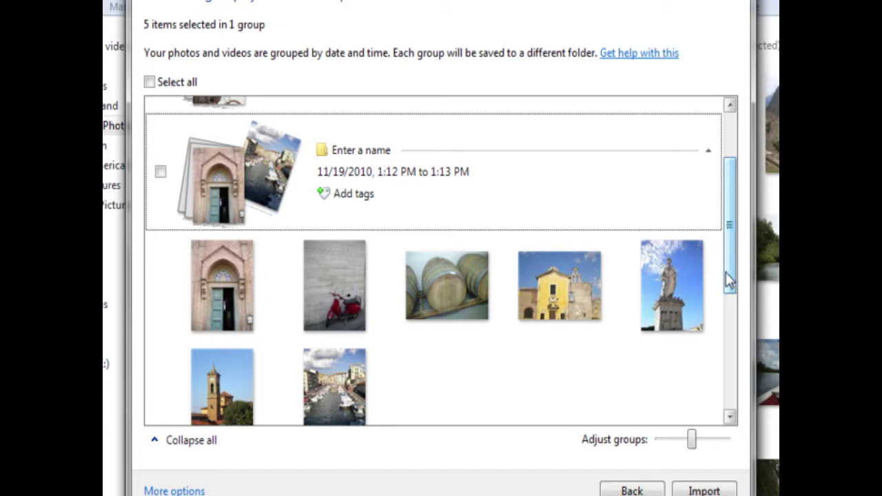
pyautogui.click(632, 243)
pyautogui.click(295, 354)
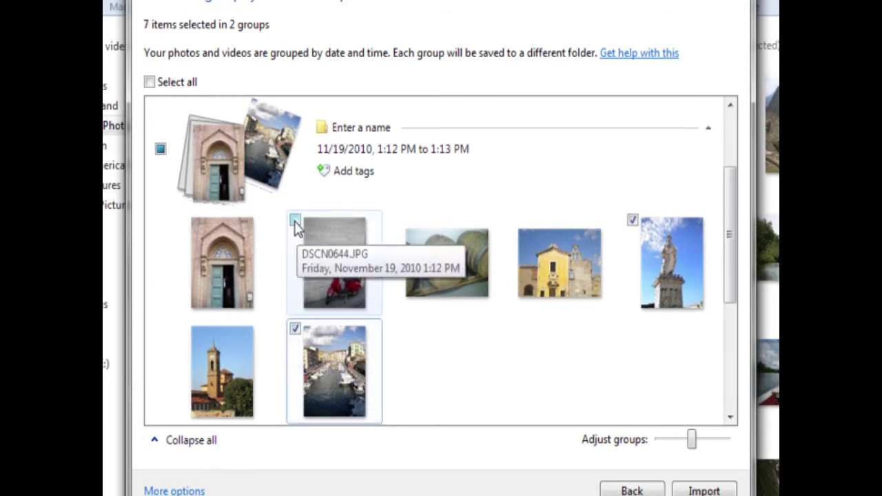
pyautogui.click(295, 221)
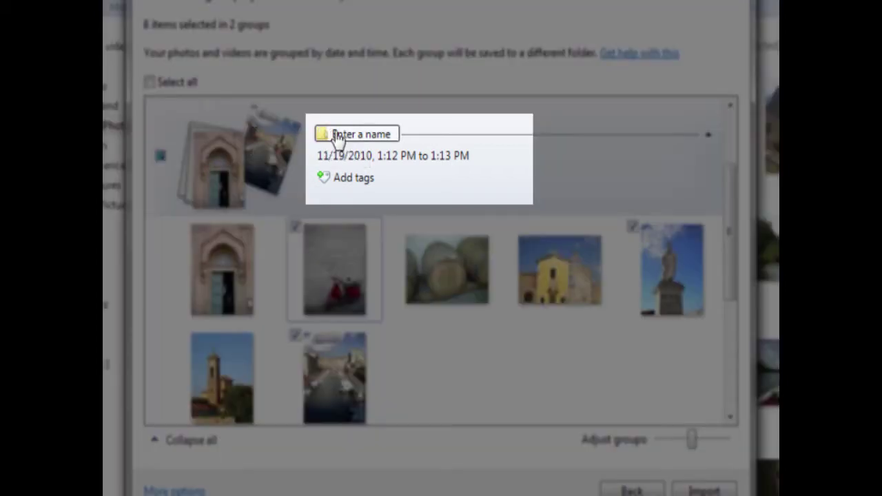
# Name the 11/19/2010 group Livorno and collapse all groups
pyautogui.click(351, 136)
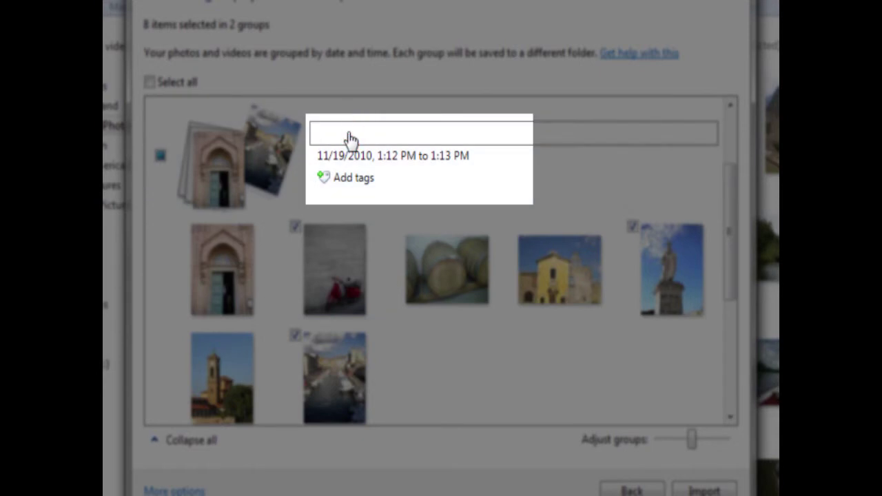
pyautogui.write('Livorno')
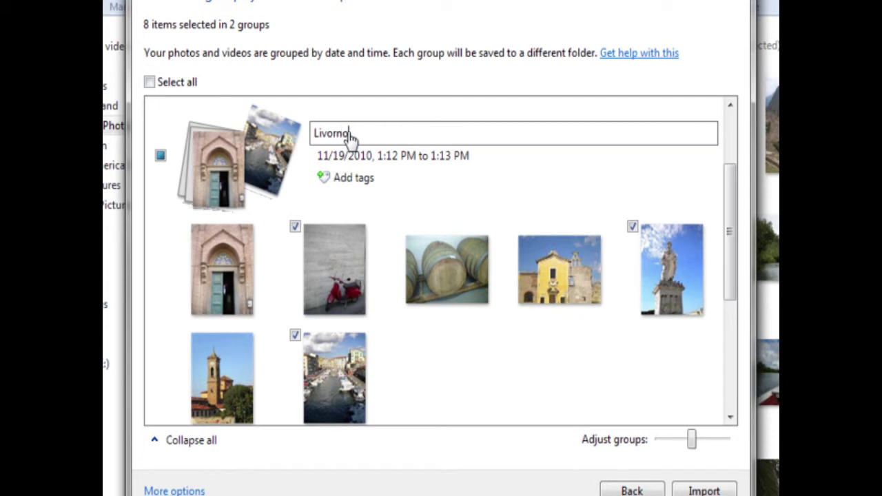
pyautogui.press('Return')
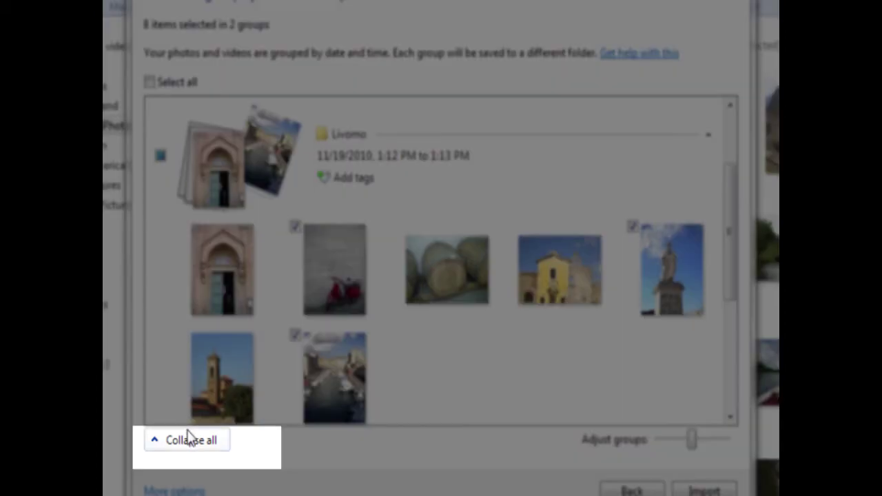
pyautogui.click(189, 442)
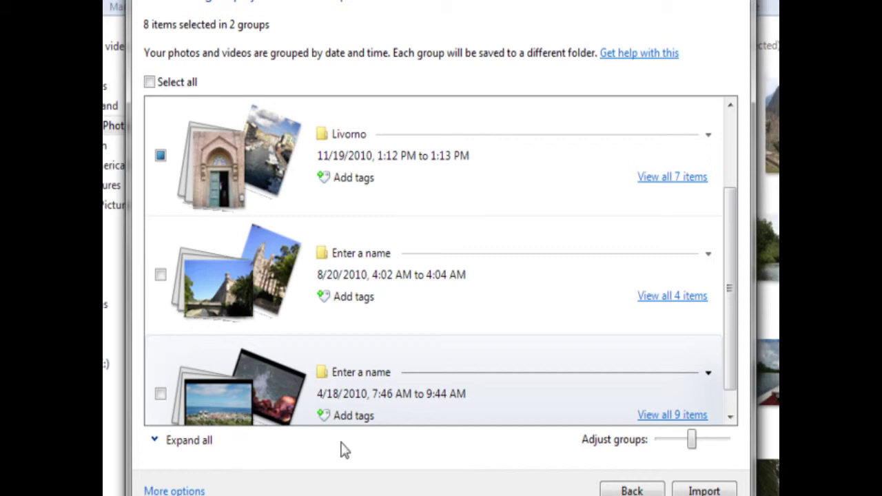
# Check the list of groups and import the selected Santorini and Livorno photos
pyautogui.moveTo(727, 341); pyautogui.dragTo(730, 374)
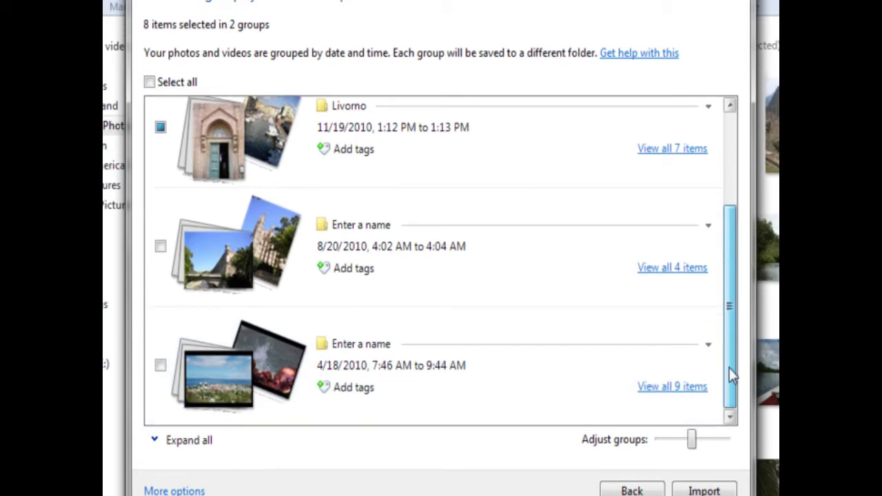
pyautogui.moveTo(729, 368); pyautogui.dragTo(725, 247)
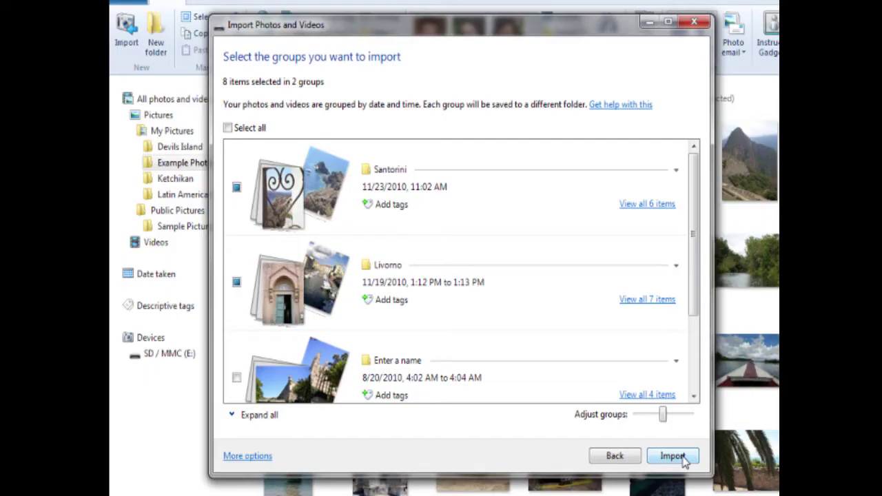
pyautogui.click(681, 457)
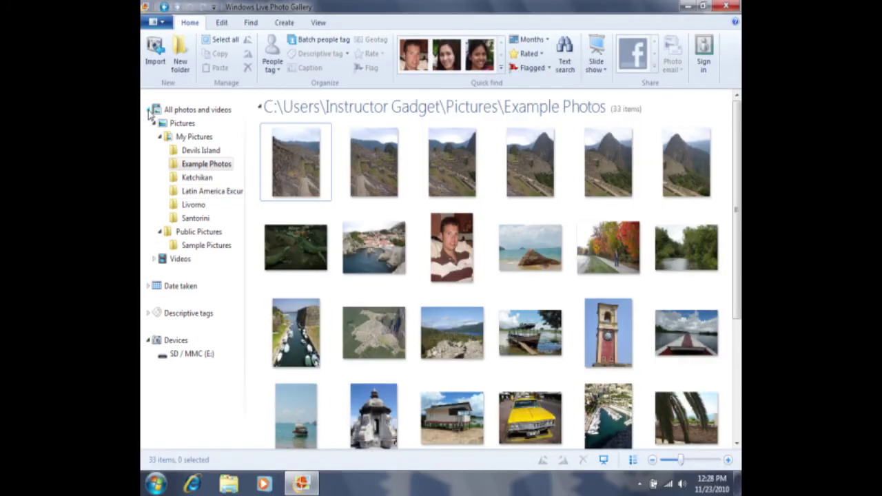
# Collapse and re-expand the All photos and videos tree, and view the imported photos in the Santorini and Livorno folders
pyautogui.click(147, 110)
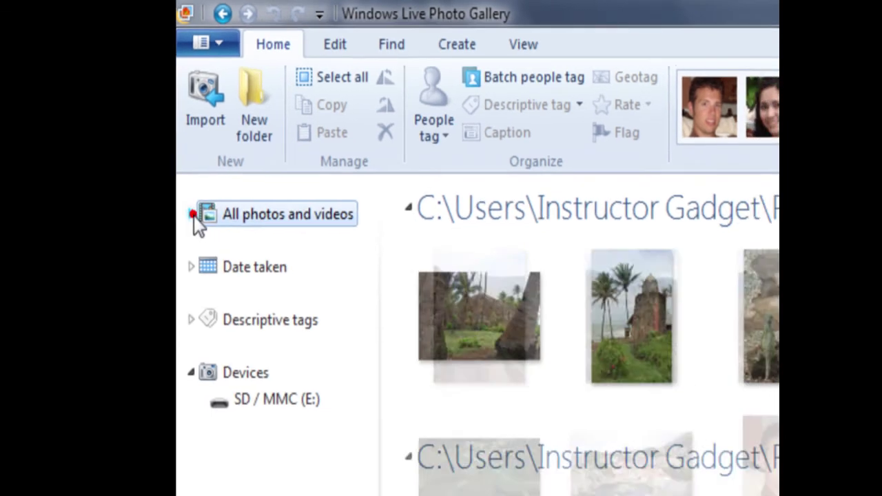
pyautogui.click(196, 227)
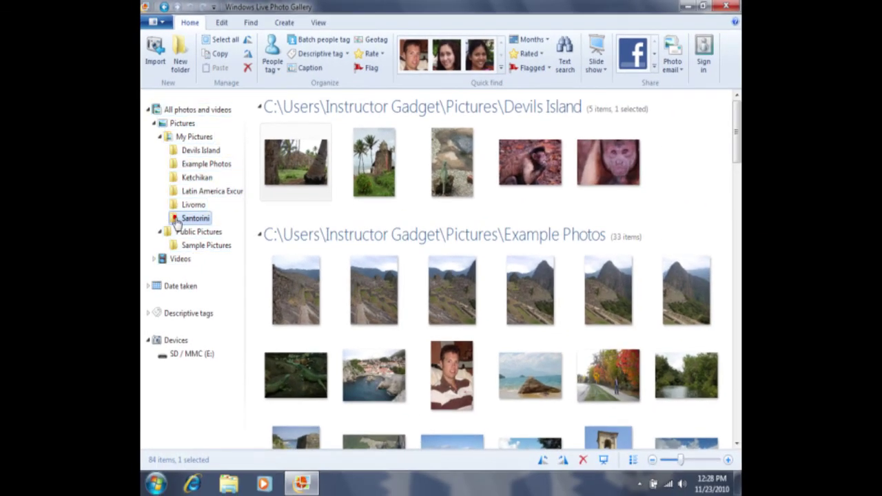
pyautogui.click(177, 219)
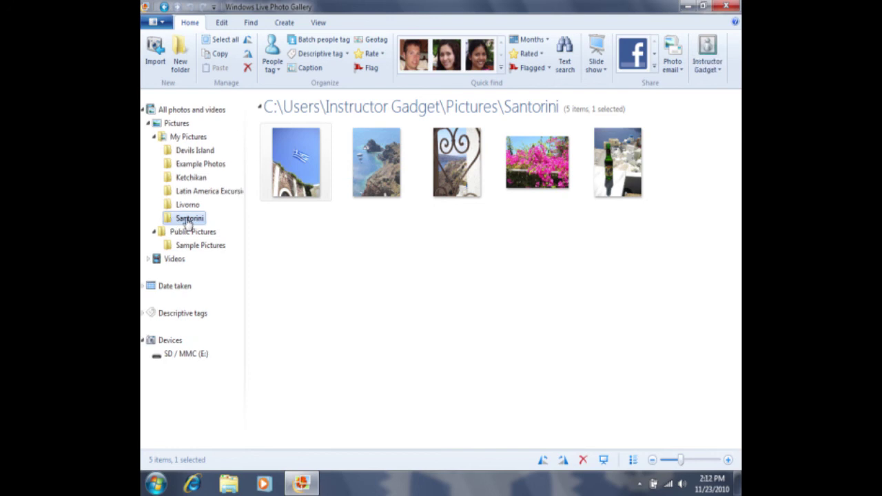
pyautogui.click(186, 206)
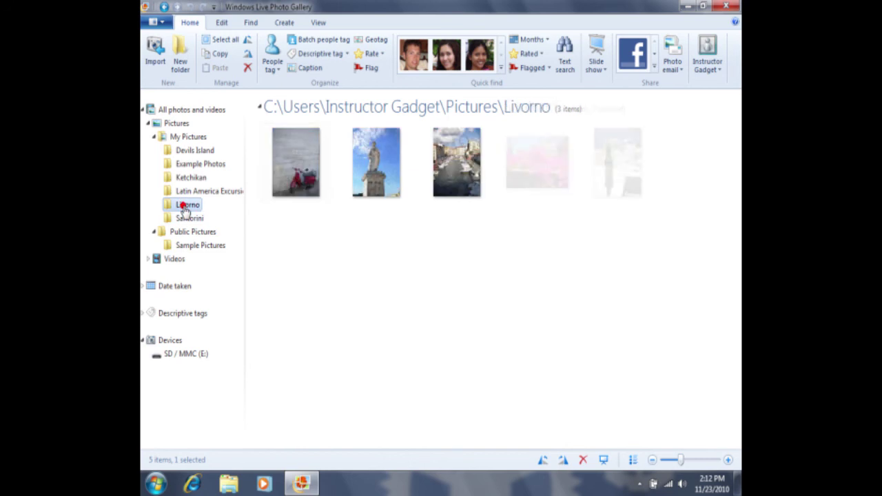